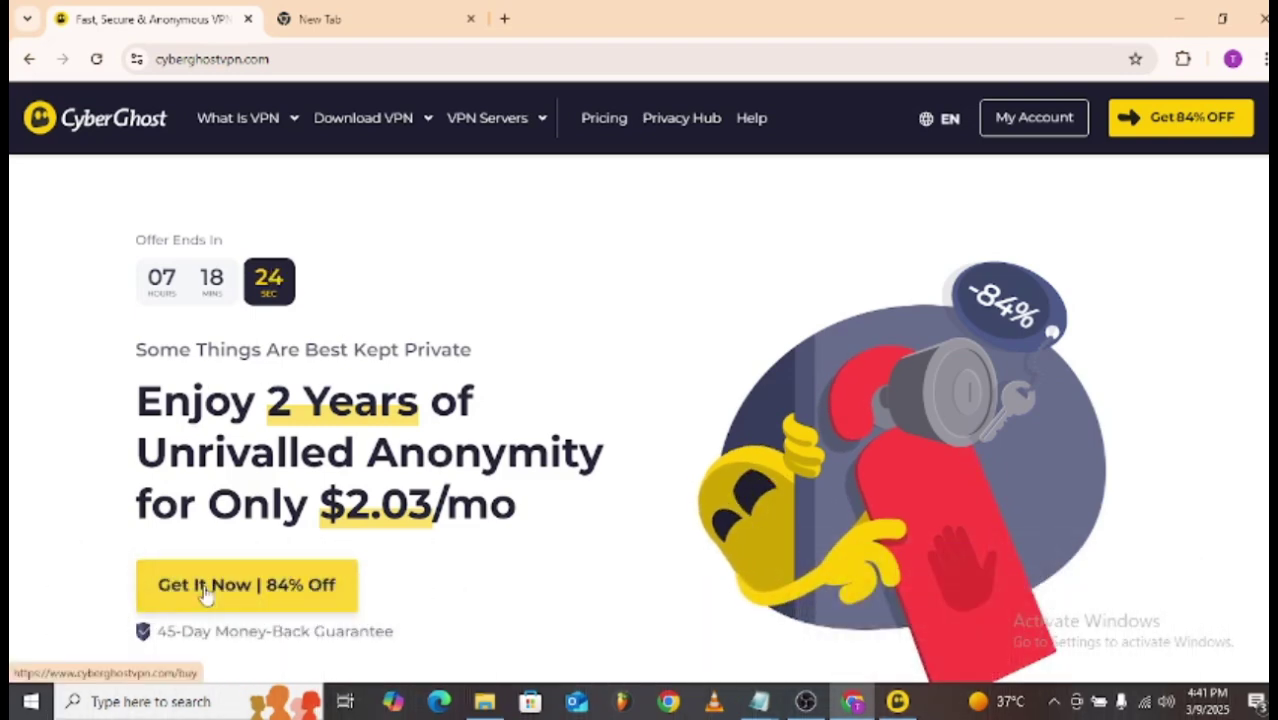
Open the discounted VPN offer, review the subscription plans, and continue to checkout with the 2 Years + 2 Months plan.
left_click(165, 595)
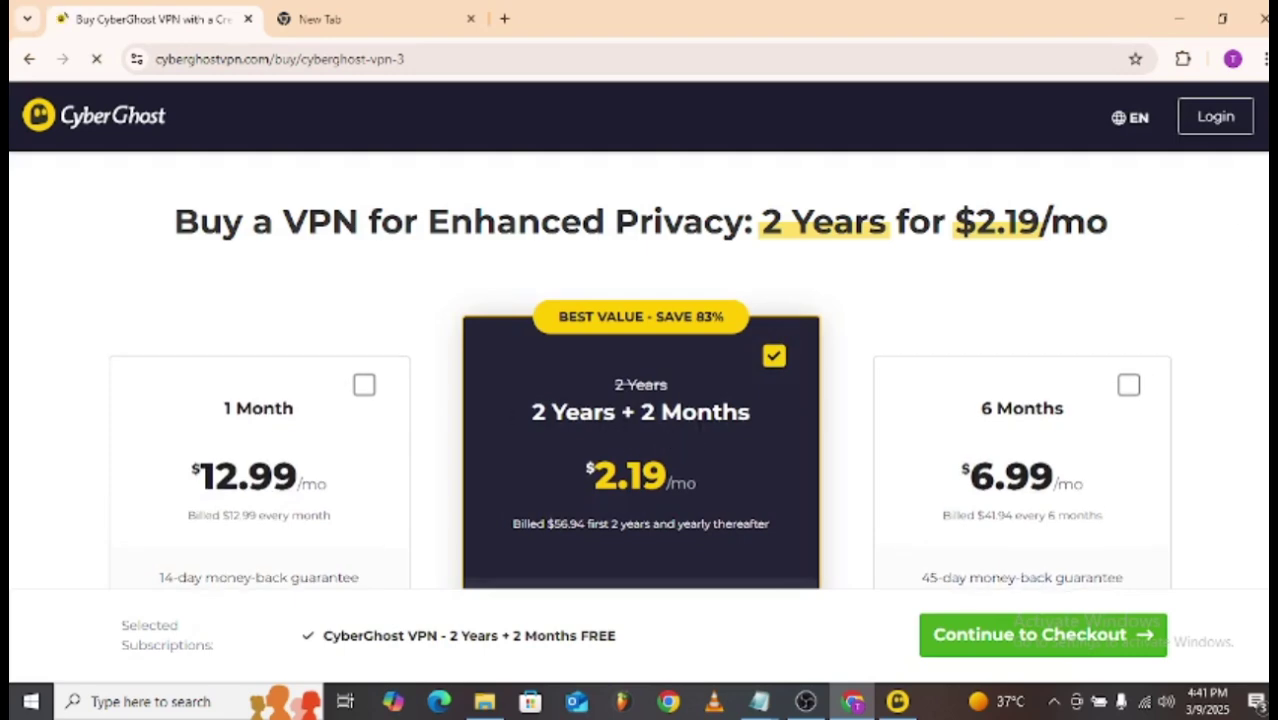
scroll(983, 282, "down", 3)
scroll(983, 282, "up", 3)
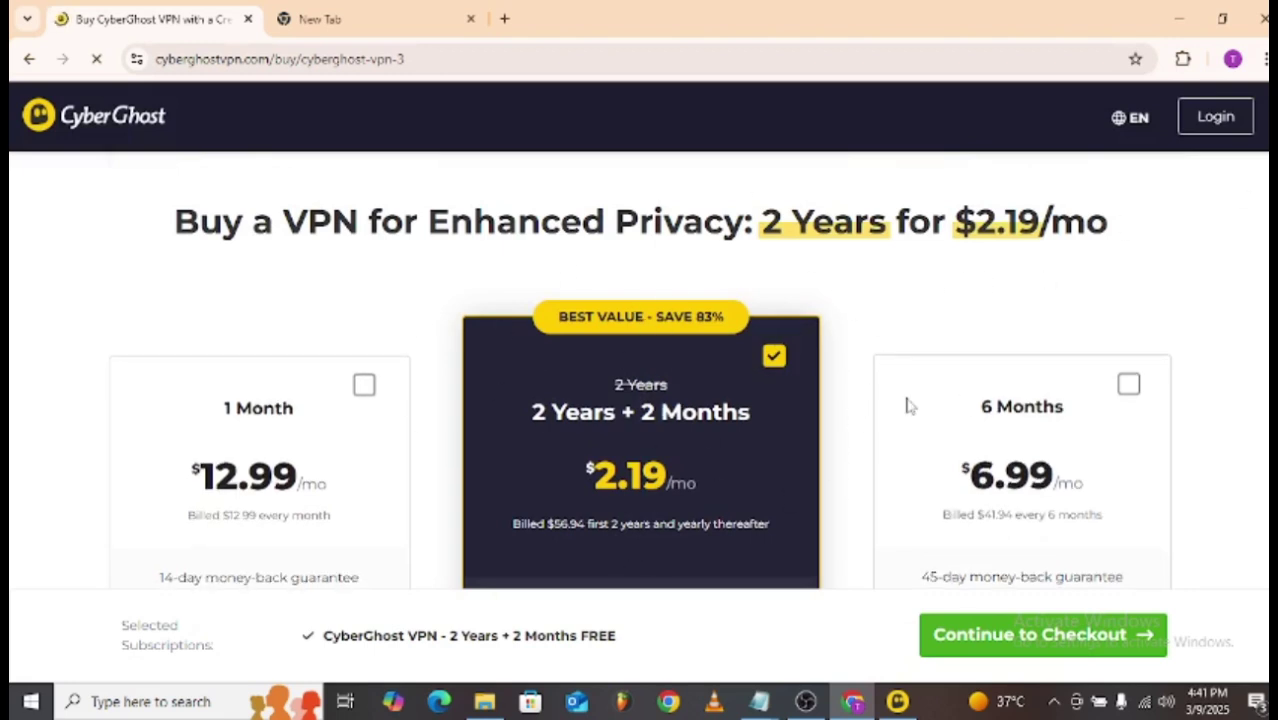
left_click(966, 653)
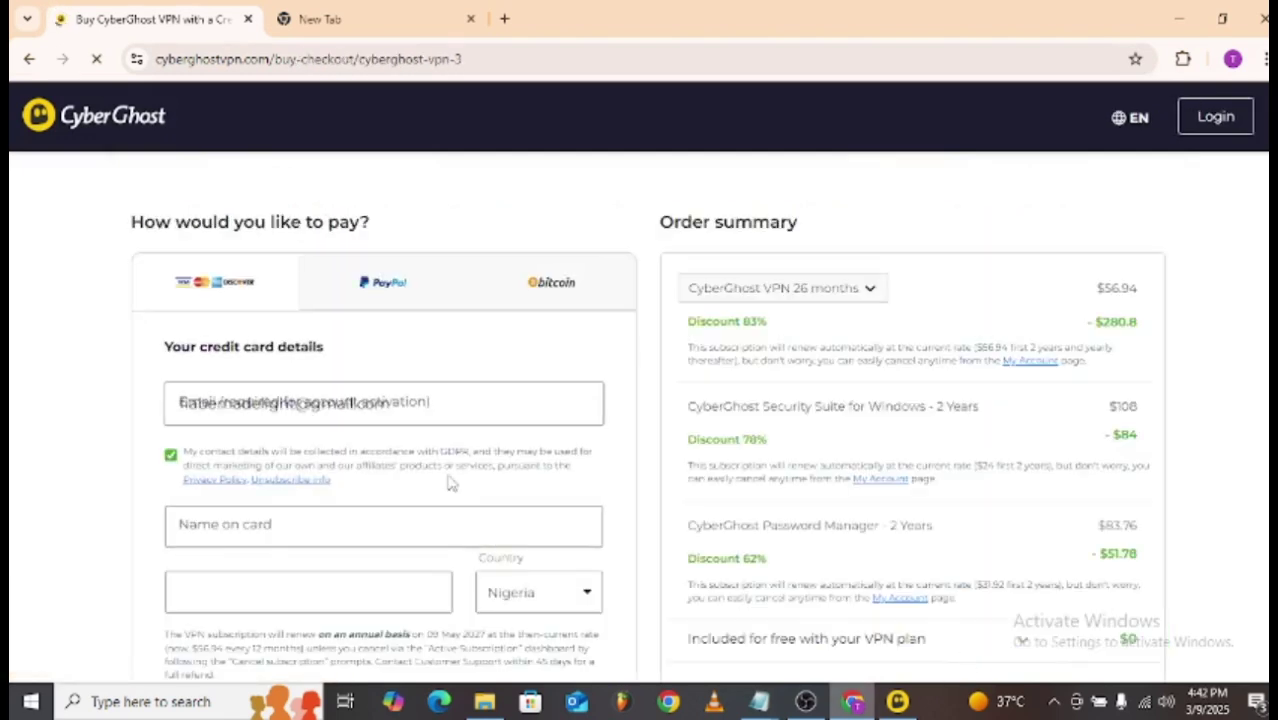
Clear the email field on the checkout form, look over the card payment fields, and return to the CyberGhost home page.
triple_click(395, 403)
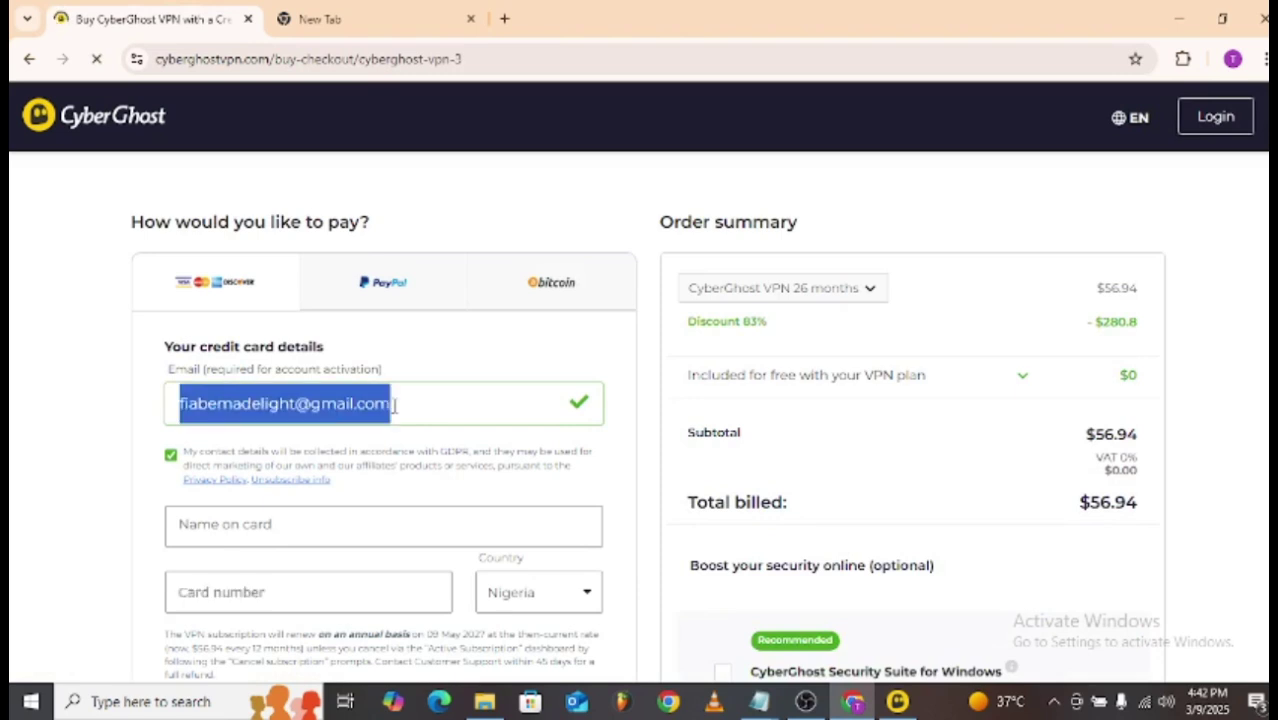
key("BackSpace")
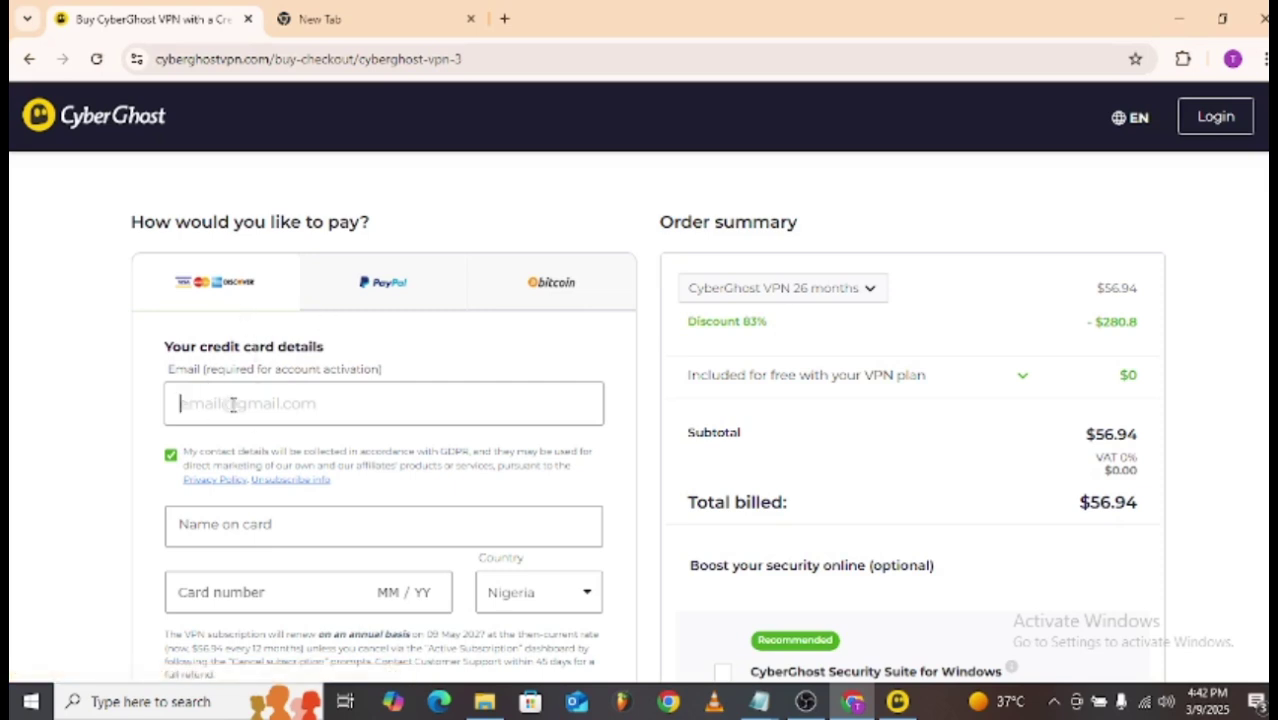
left_click(237, 536)
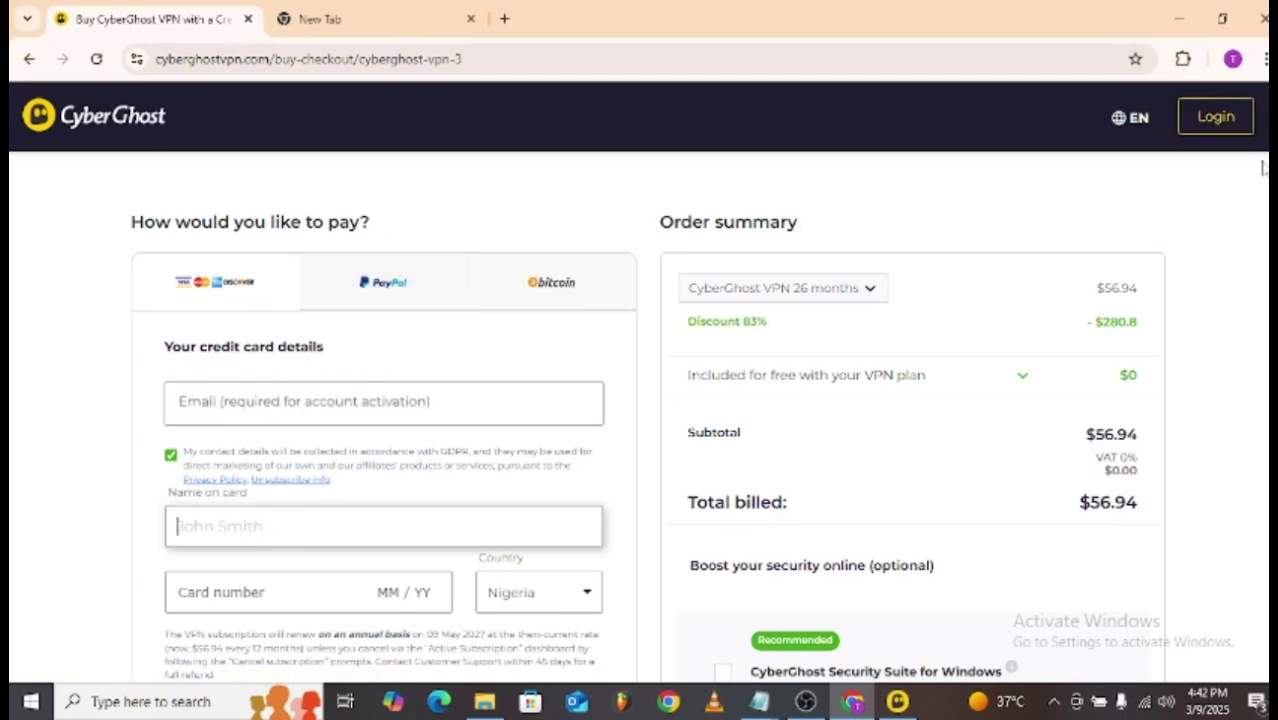
scroll(758, 232, "down", 2)
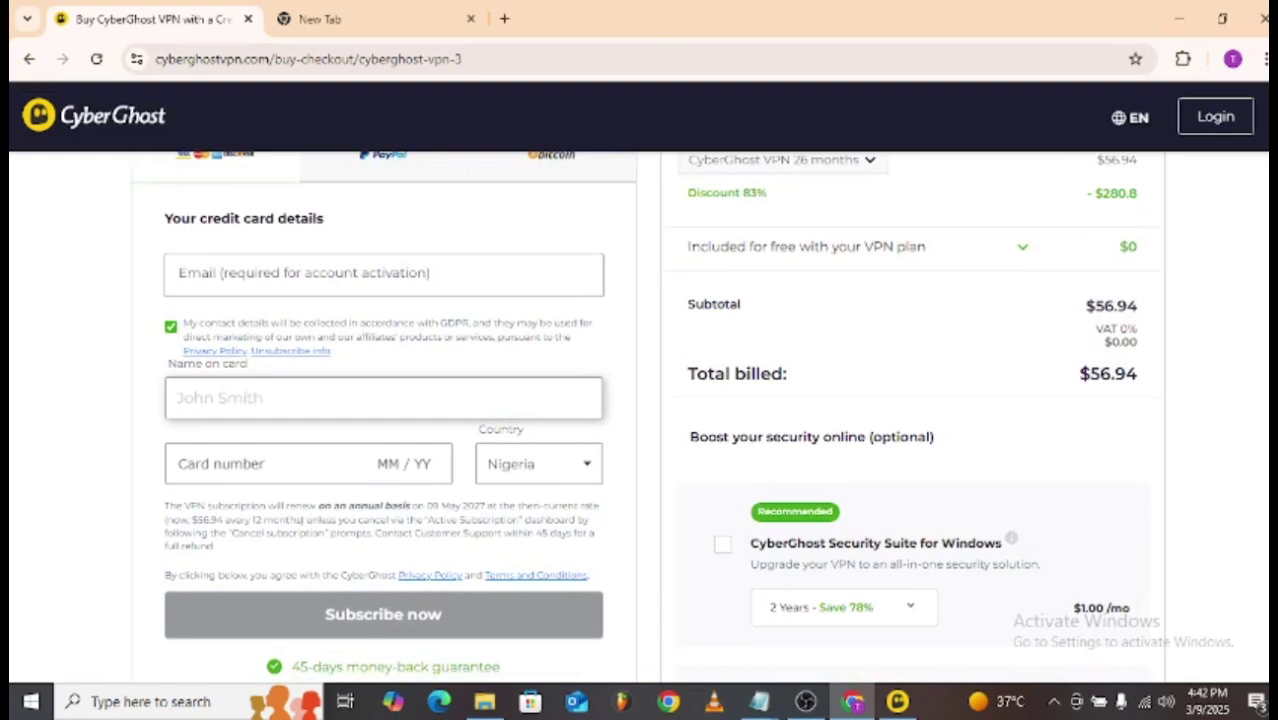
scroll(462, 371, "up", 2)
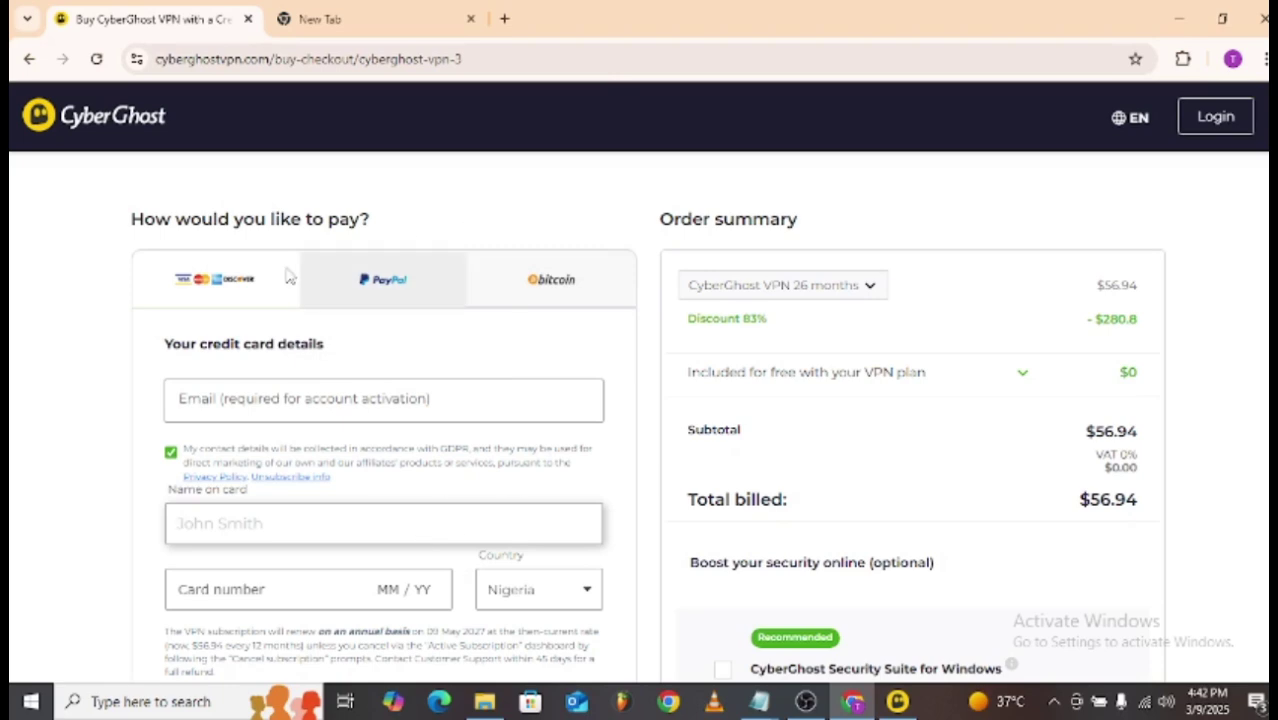
left_click(31, 61)
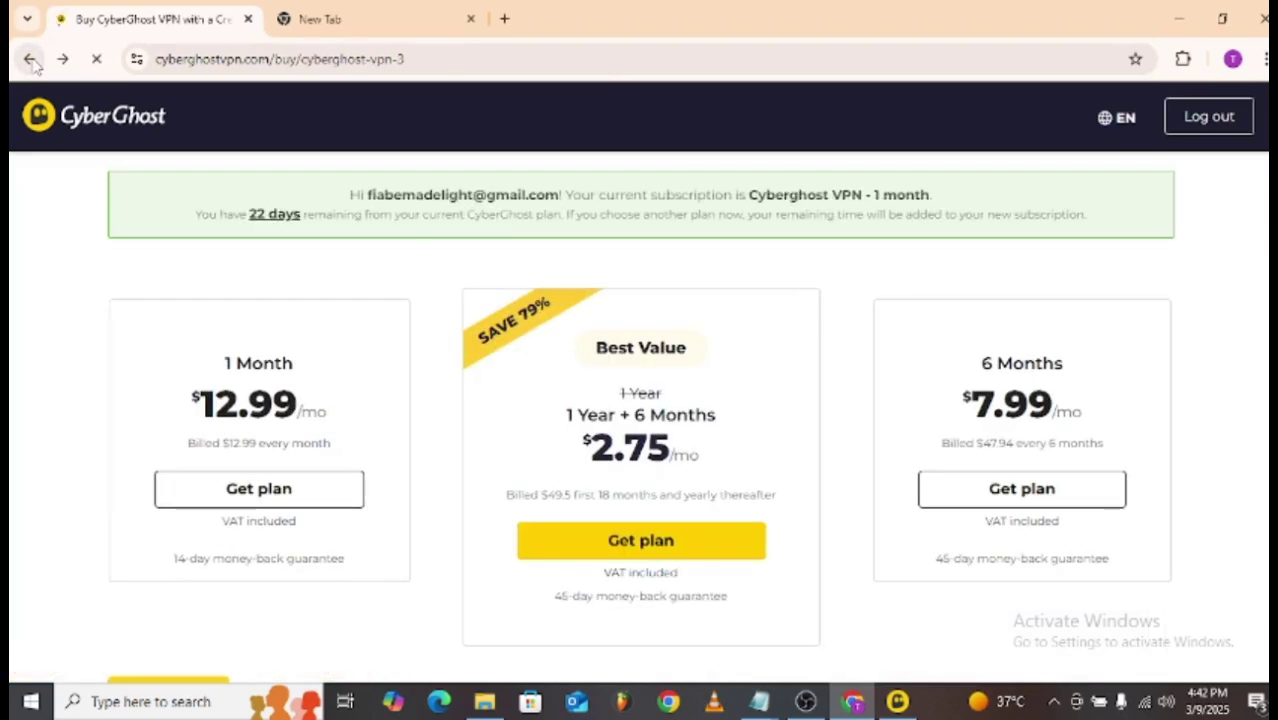
left_click(31, 61)
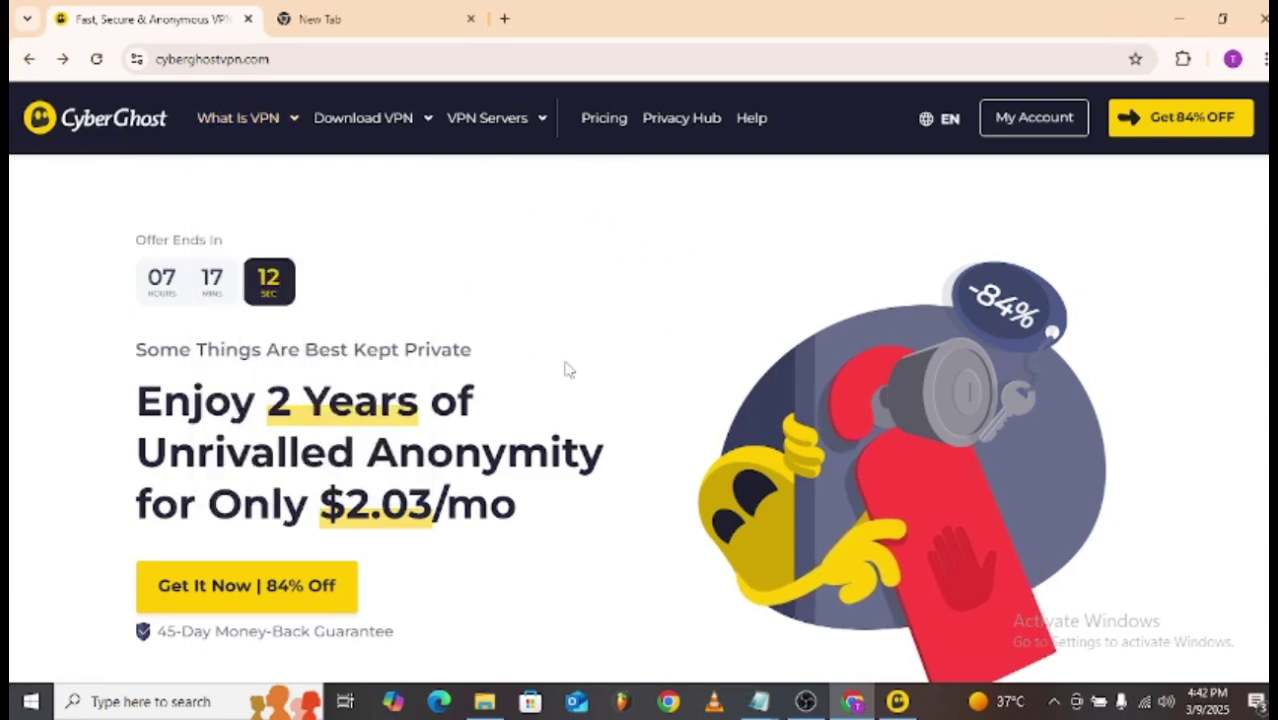
Open the My Account page and review the subscription overview.
left_click(1007, 130)
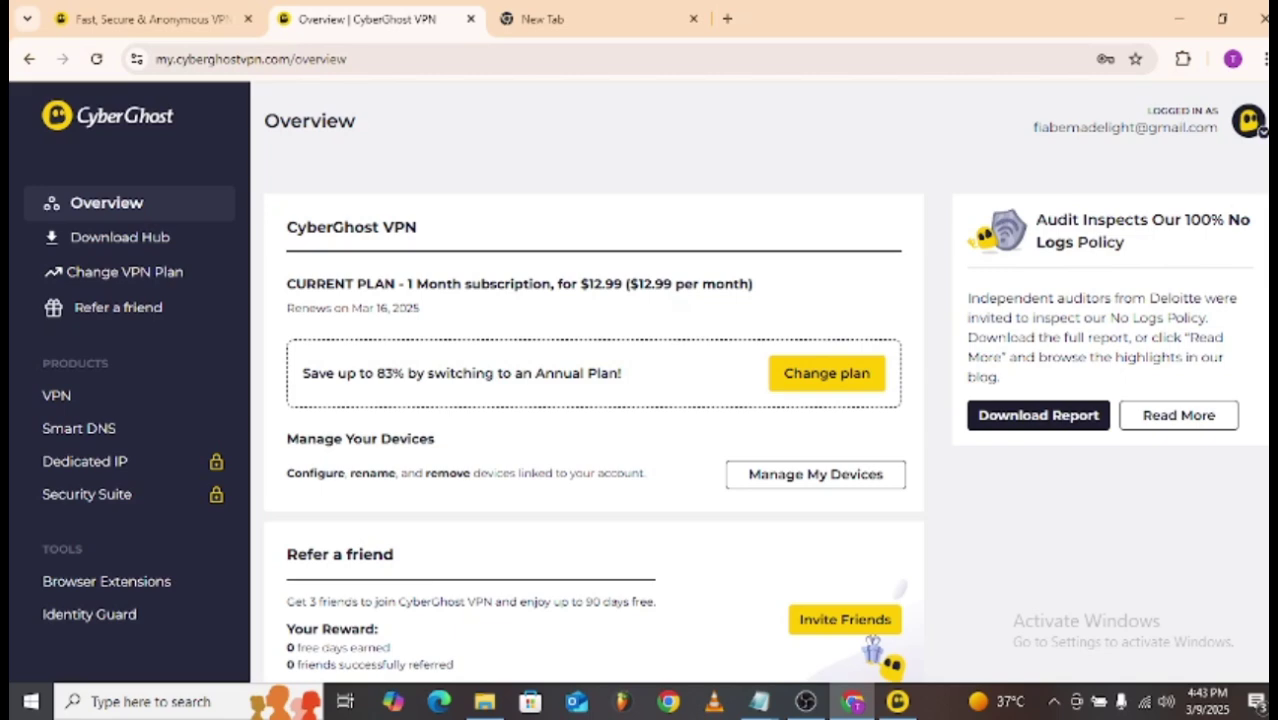
scroll(594, 400, "down", 3)
scroll(594, 400, "up", 3)
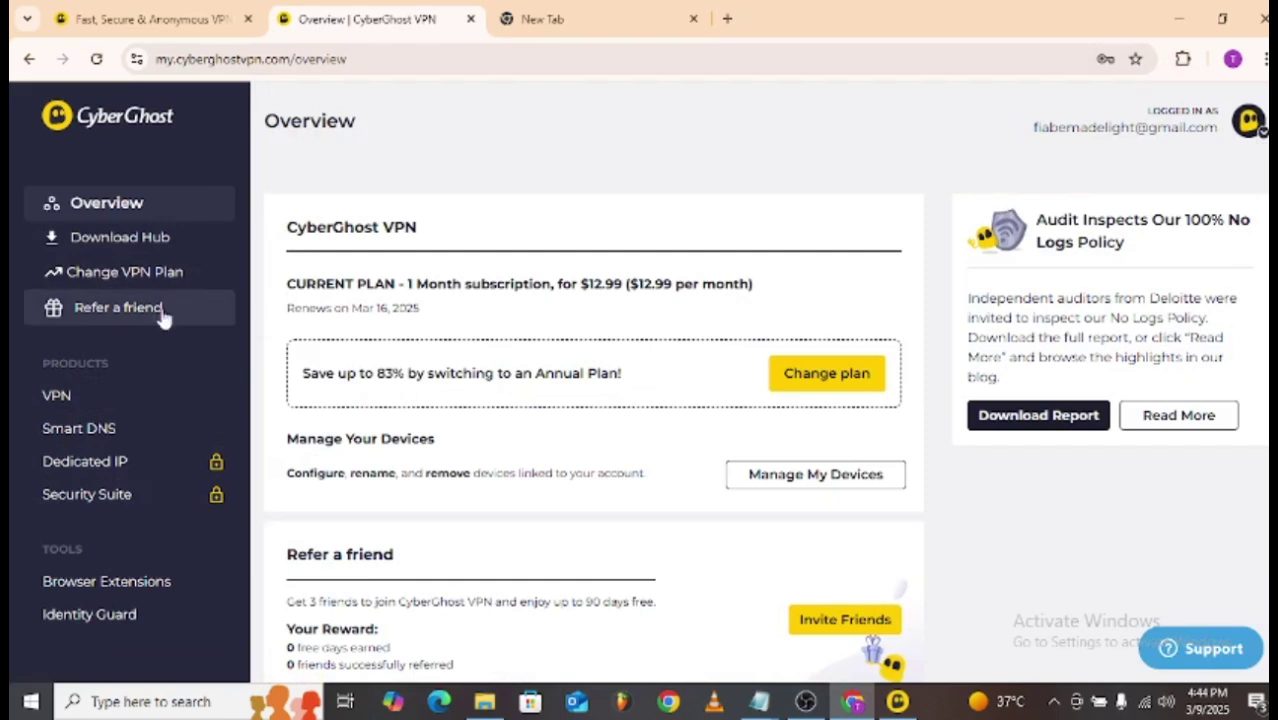
Open the Download Hub, review the available apps, and download CyberGhost VPN for Windows.
left_click(160, 245)
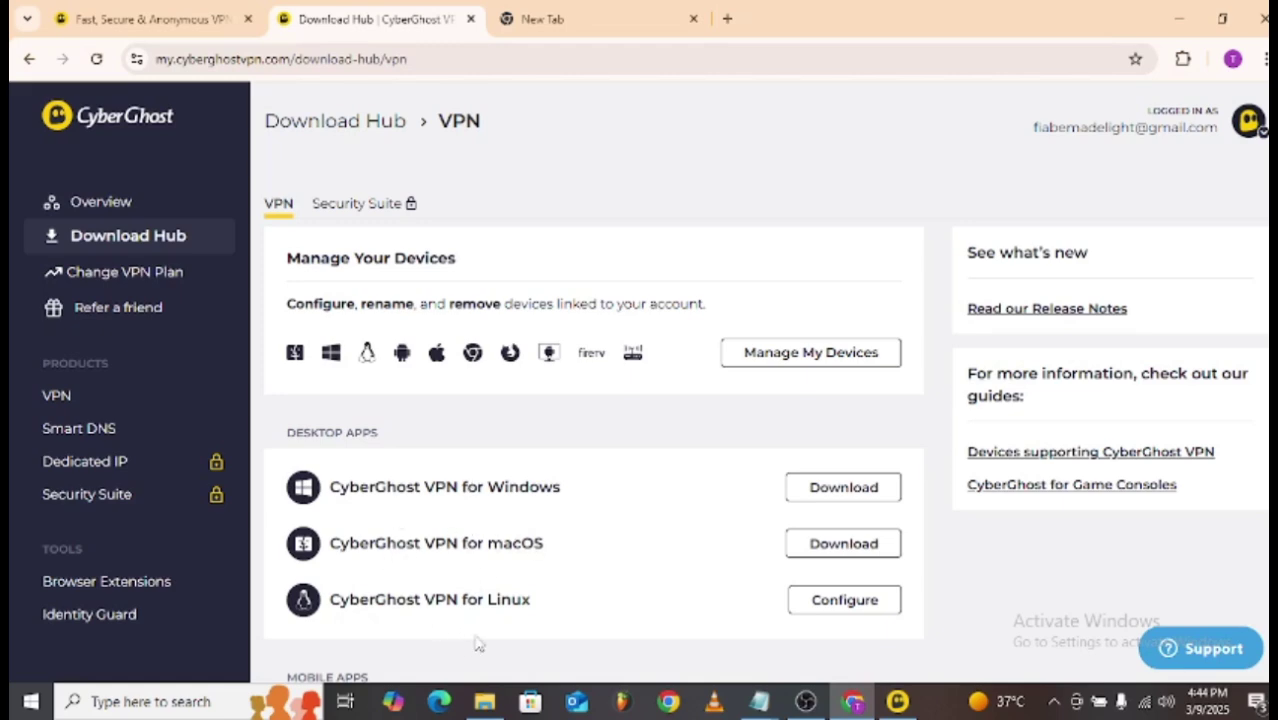
scroll(1100, 420, "down", 3)
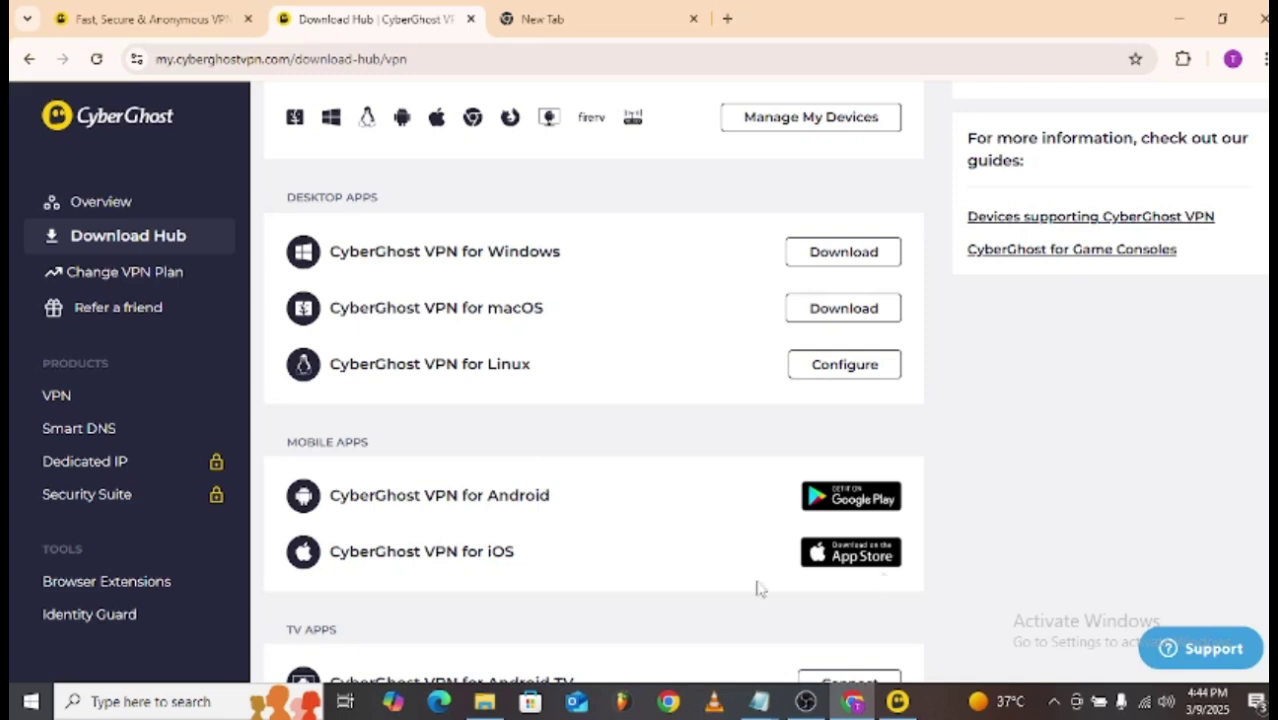
scroll(766, 383, "up", 3)
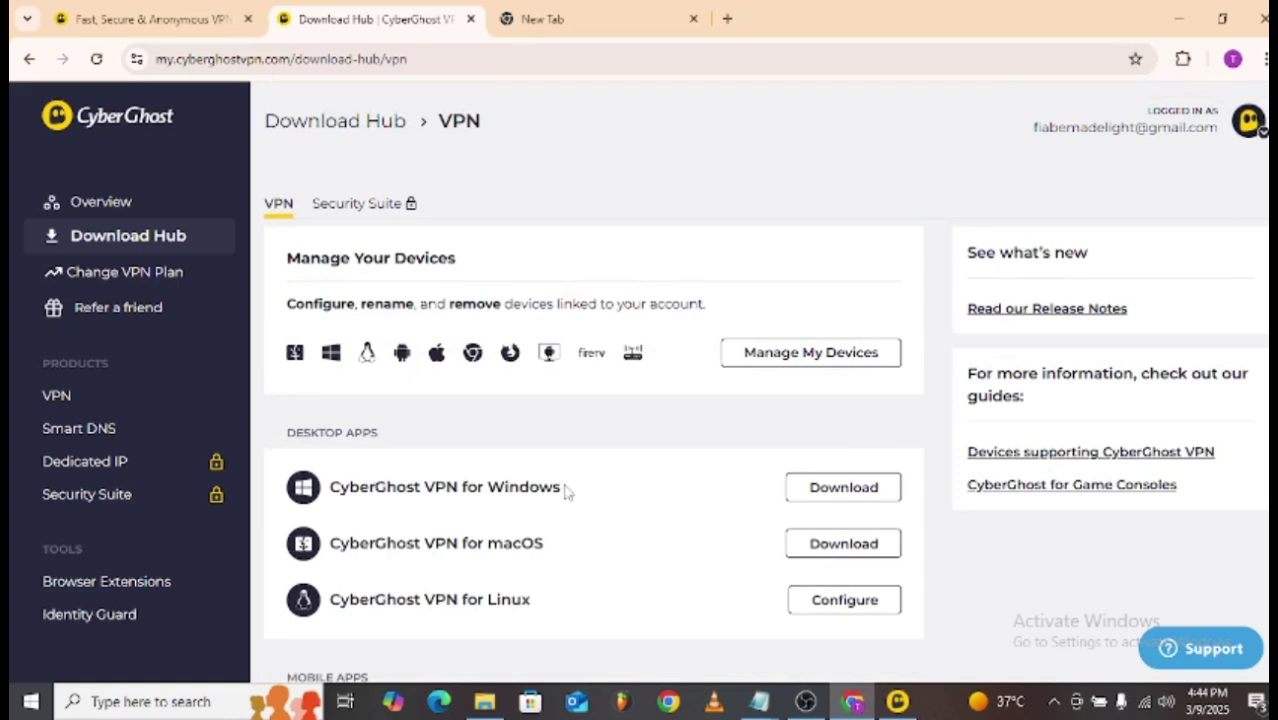
left_click(842, 490)
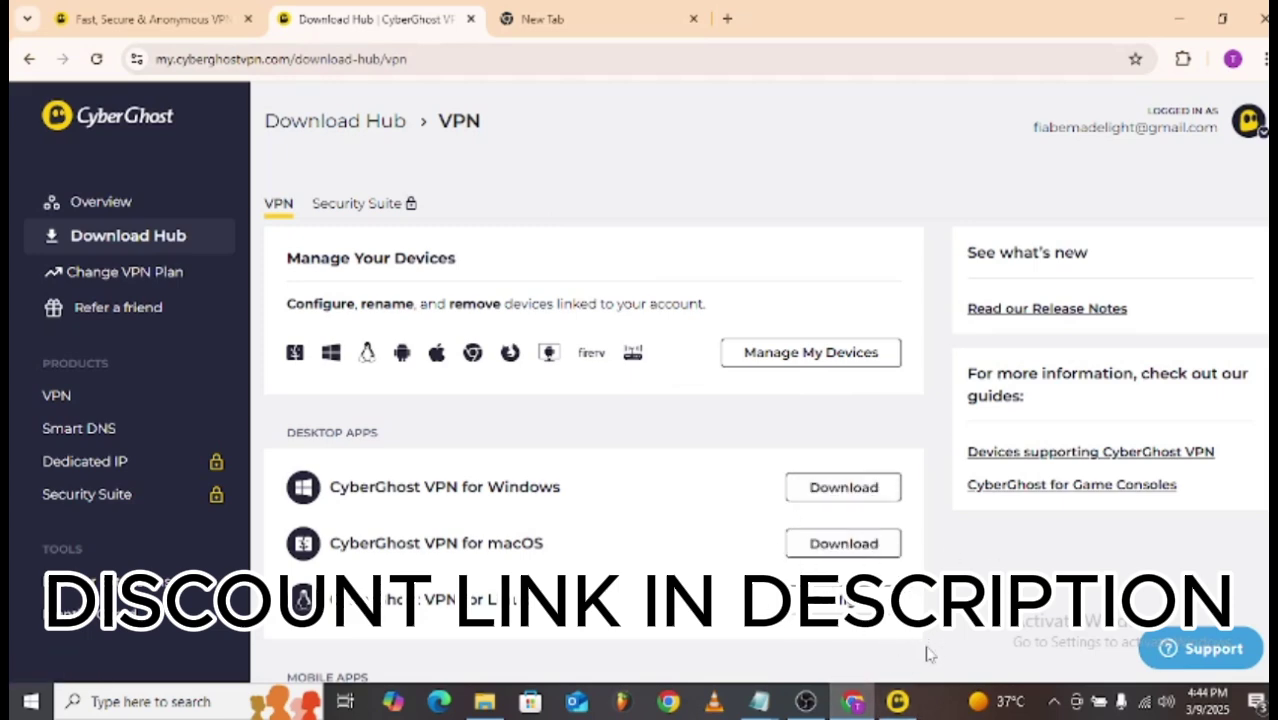
Switch to the CyberGhost VPN app, select Romania from all servers, and start the connection.
left_click(897, 700)
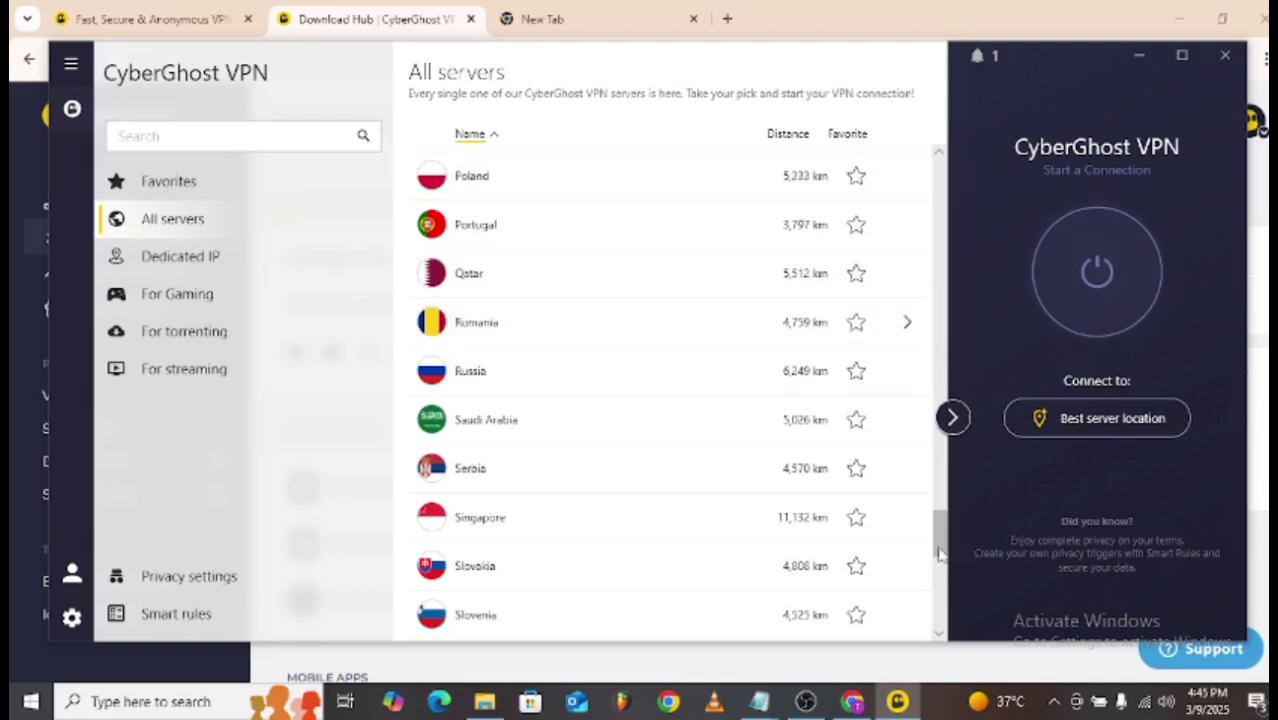
left_click_drag(948, 530, 941, 345)
left_click_drag(940, 355, 943, 472)
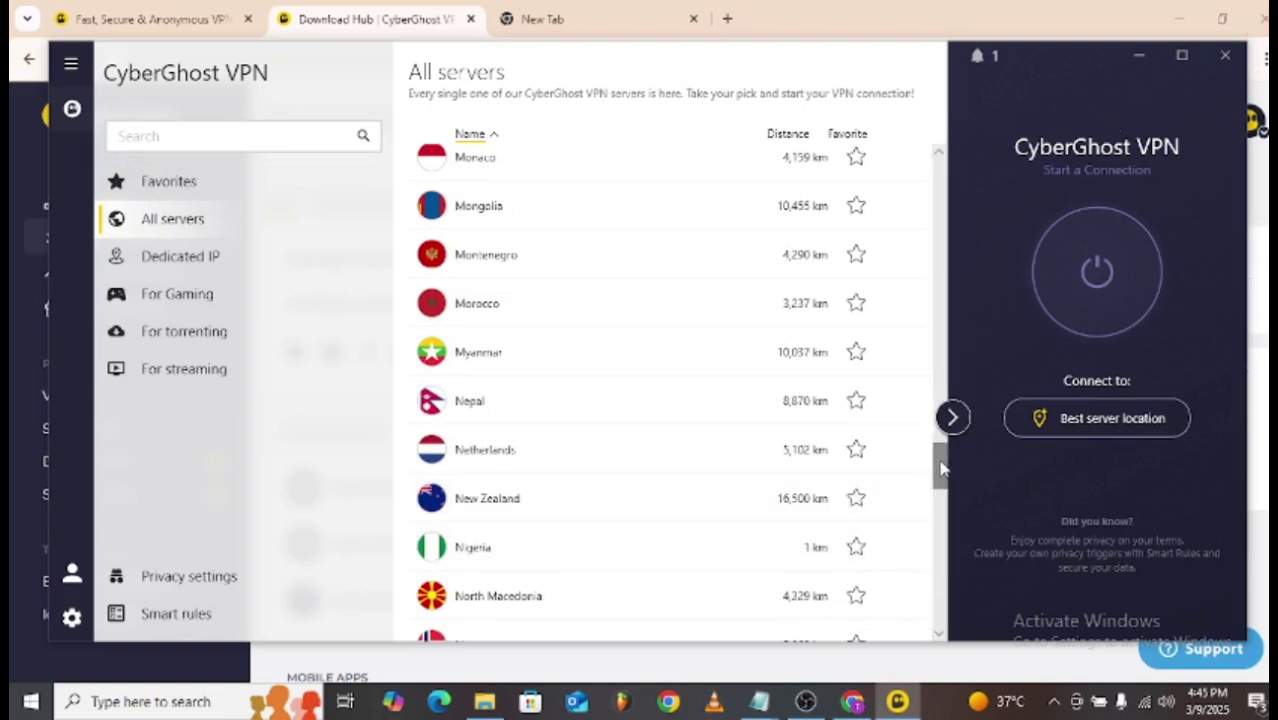
scroll(941, 468, "down", 5)
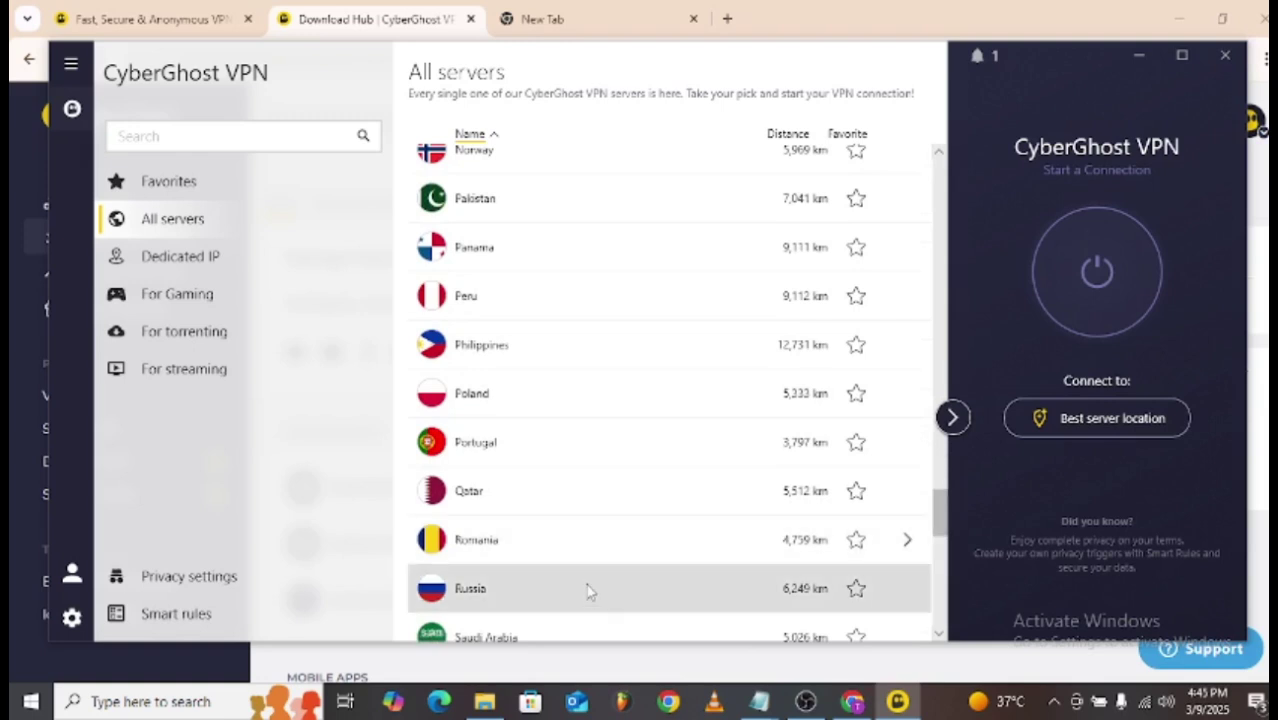
left_click(592, 550)
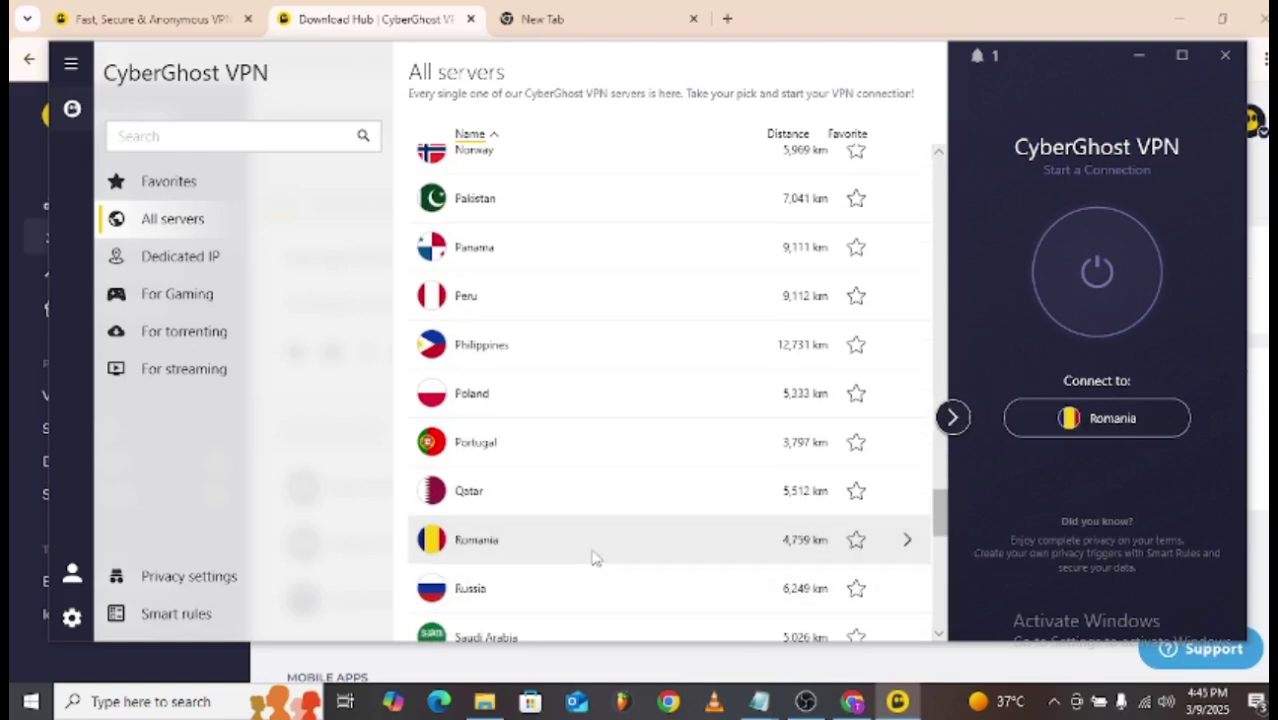
left_click(1116, 261)
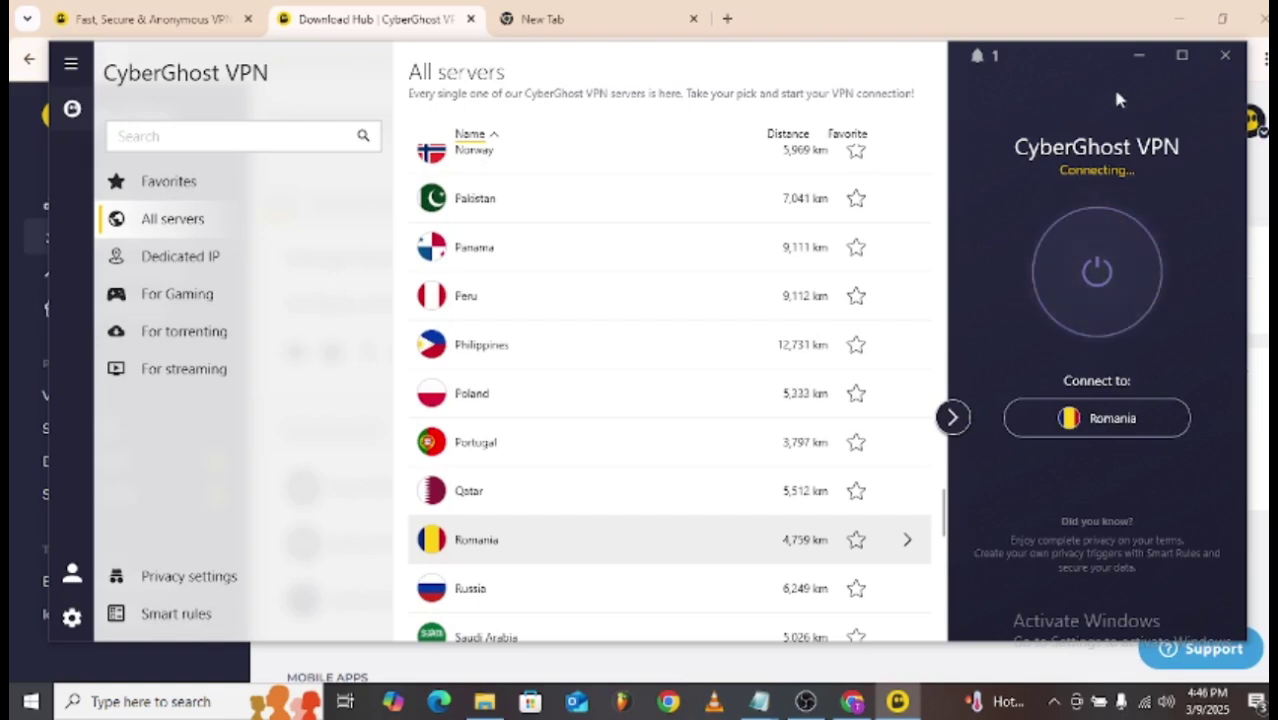
Check the connection status in the CyberGhost VPN app and minimize its window.
left_click(1139, 55)
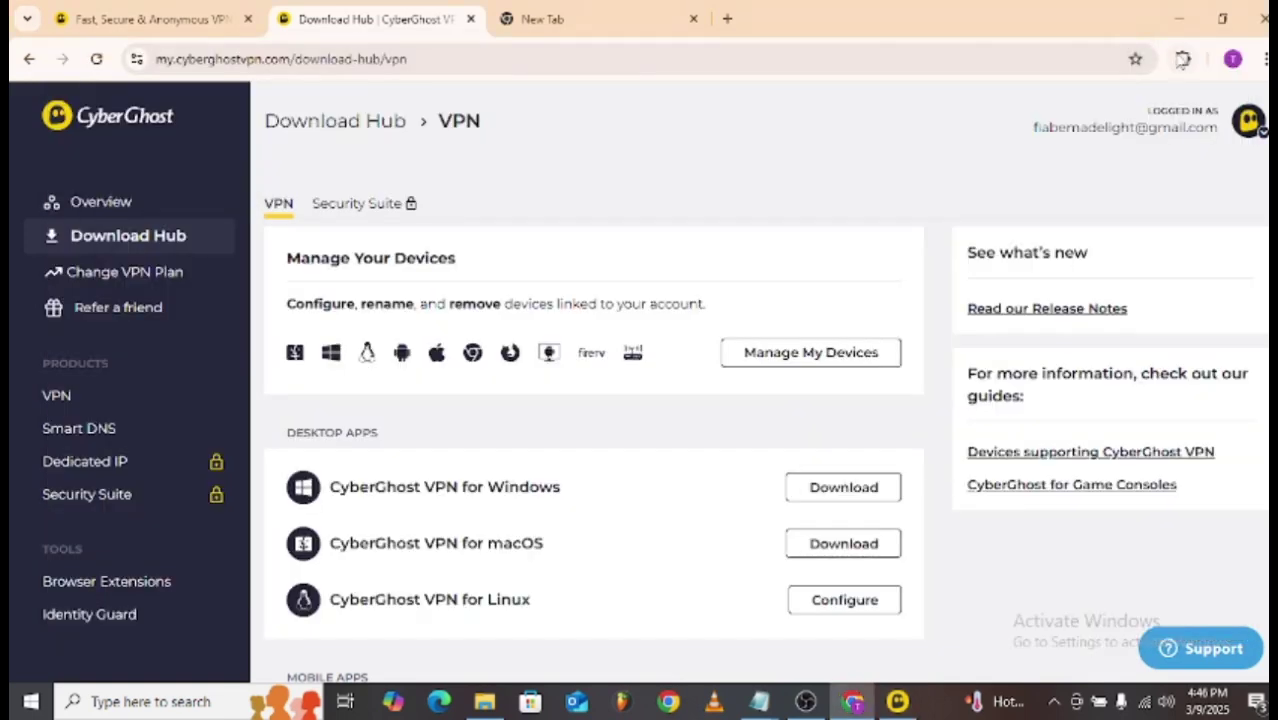
left_click(1182, 59)
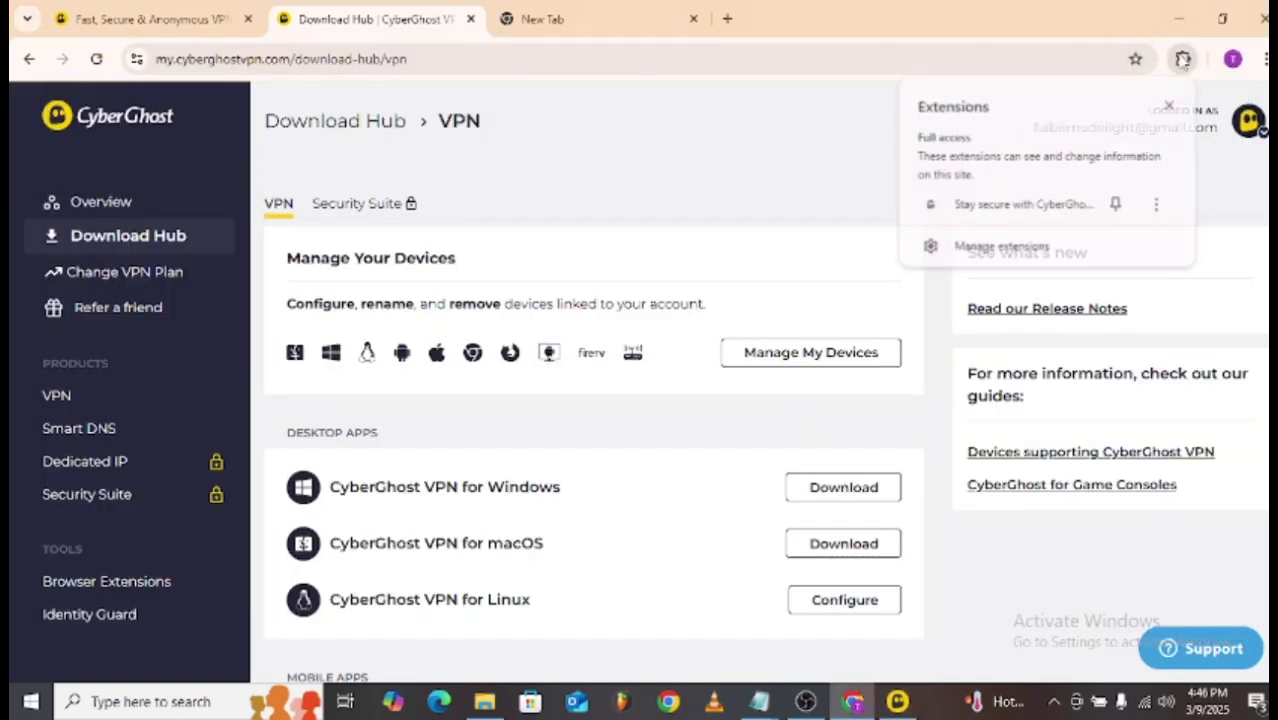
left_click(897, 701)
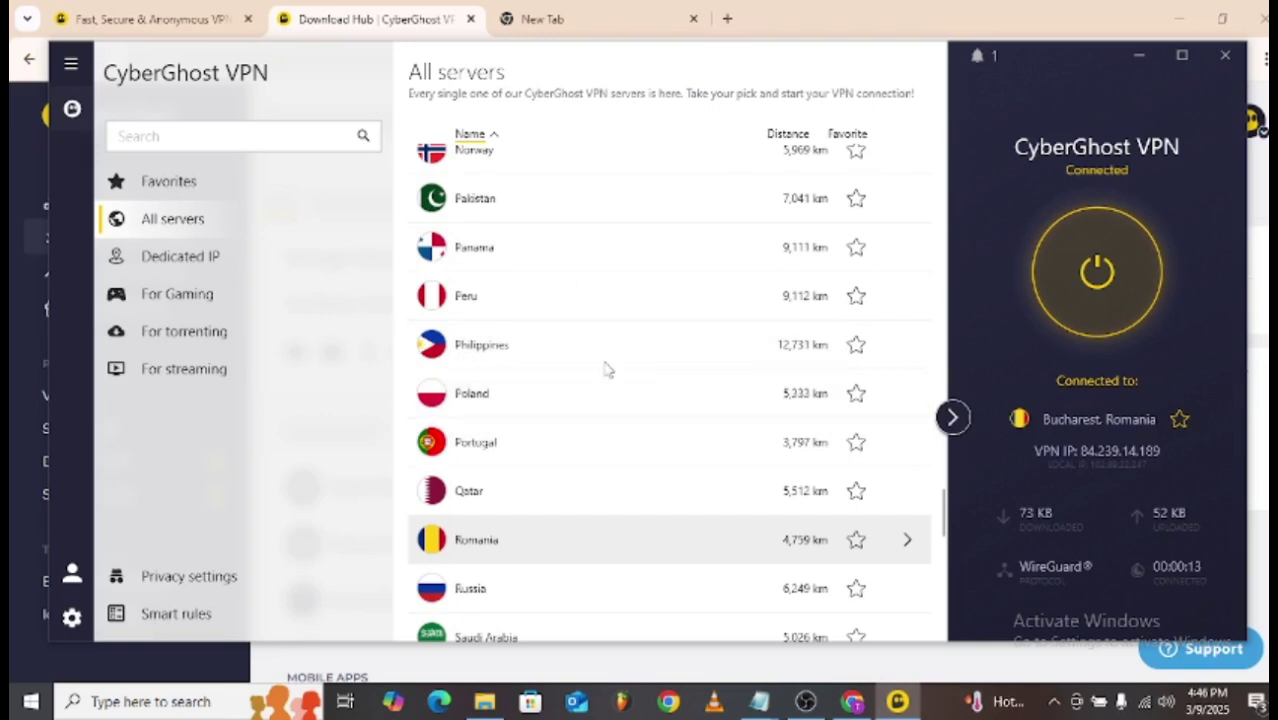
left_click(1143, 62)
Search Google for "my location" in the empty browser tab.
left_click(576, 18)
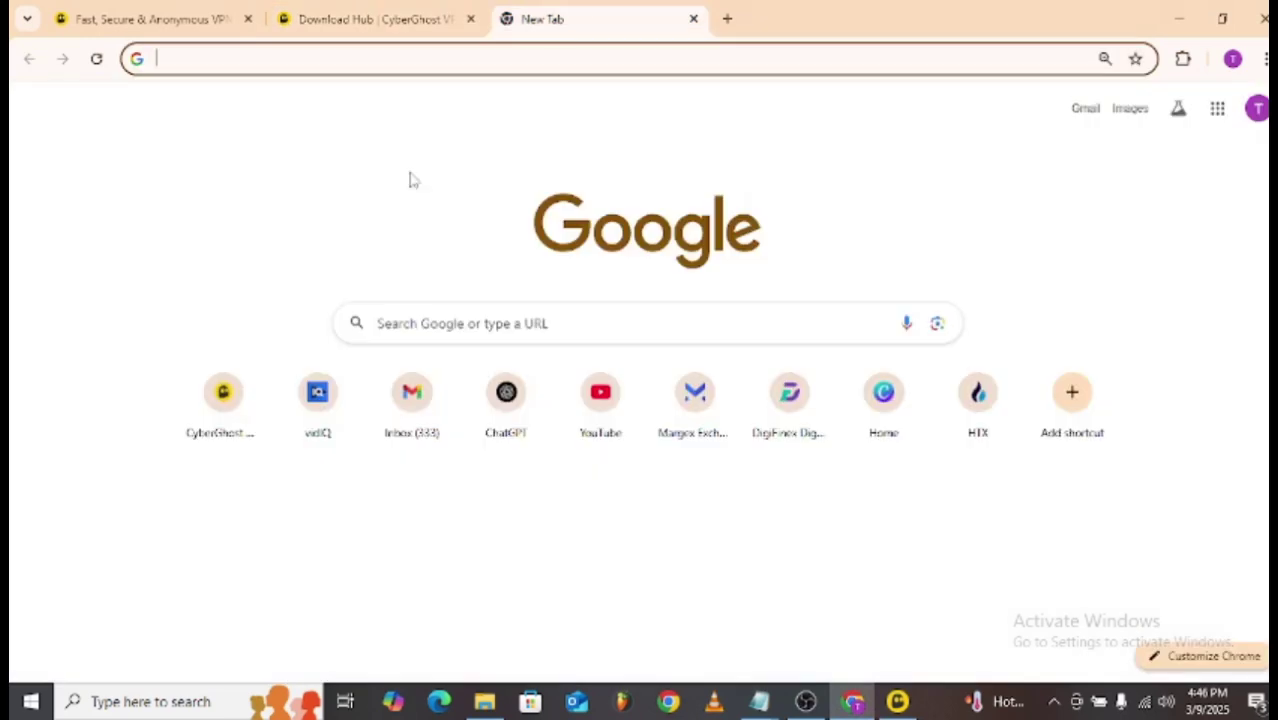
left_click(341, 66)
type("my ")
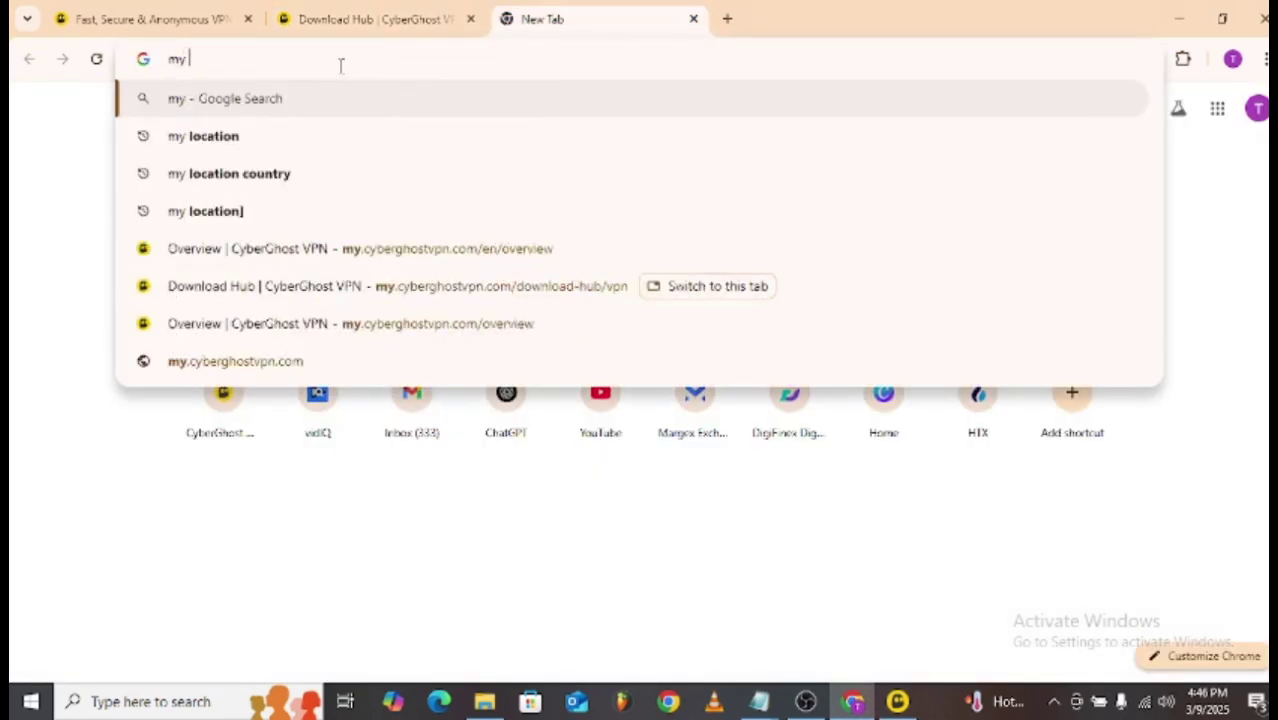
type("location")
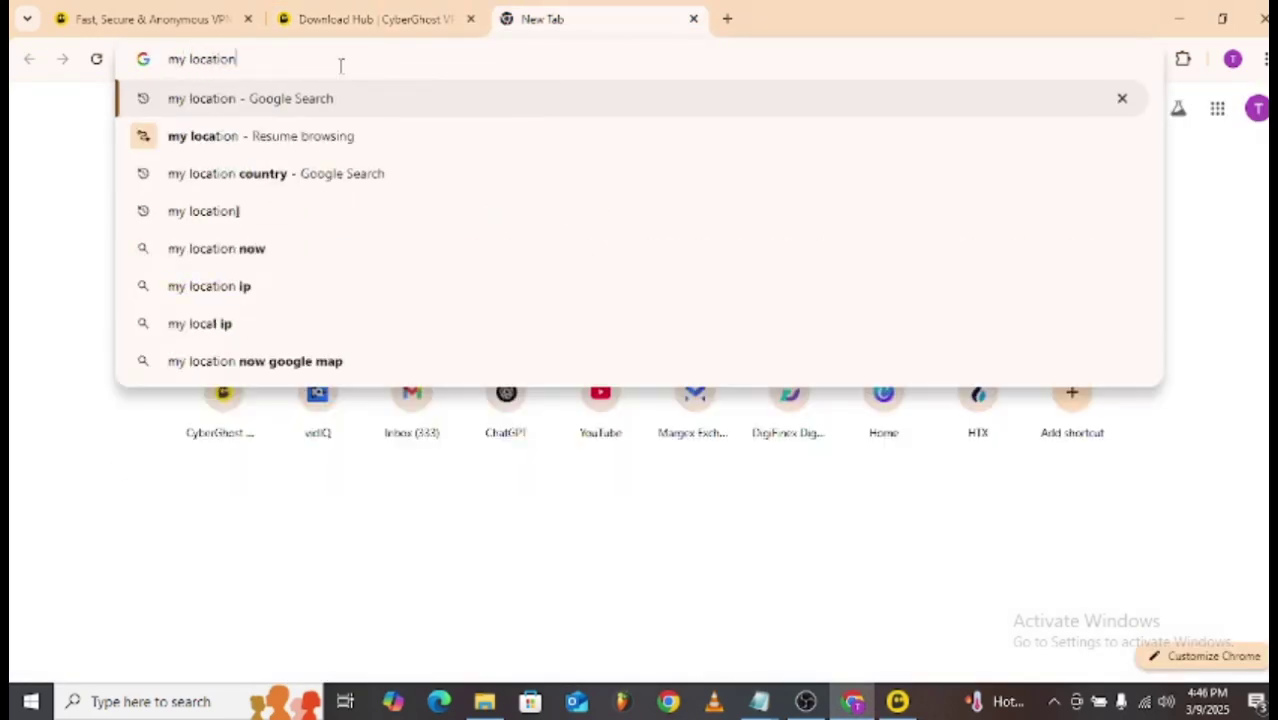
key("Return")
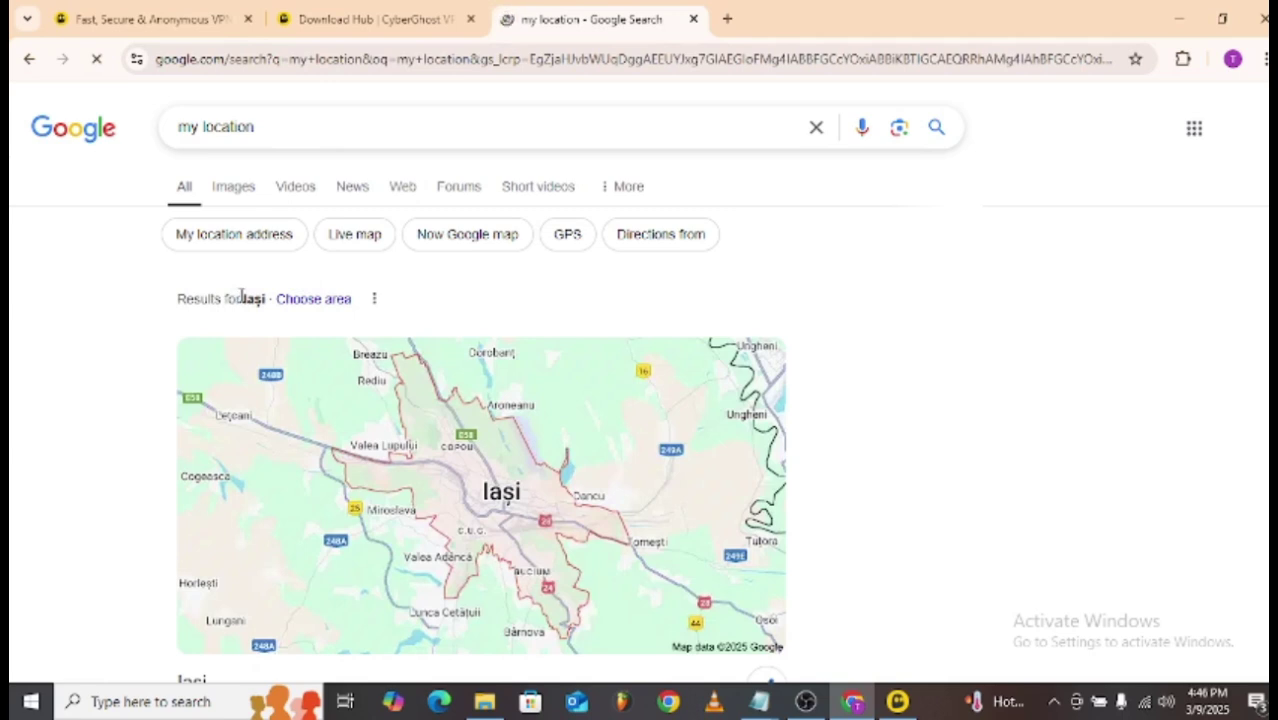
Copy the city name Iași from the location results and search for it in a new tab.
mouse_move(264, 299)
left_mouse_down()
mouse_move(238, 299)
mouse_move(257, 300)
left_mouse_up()
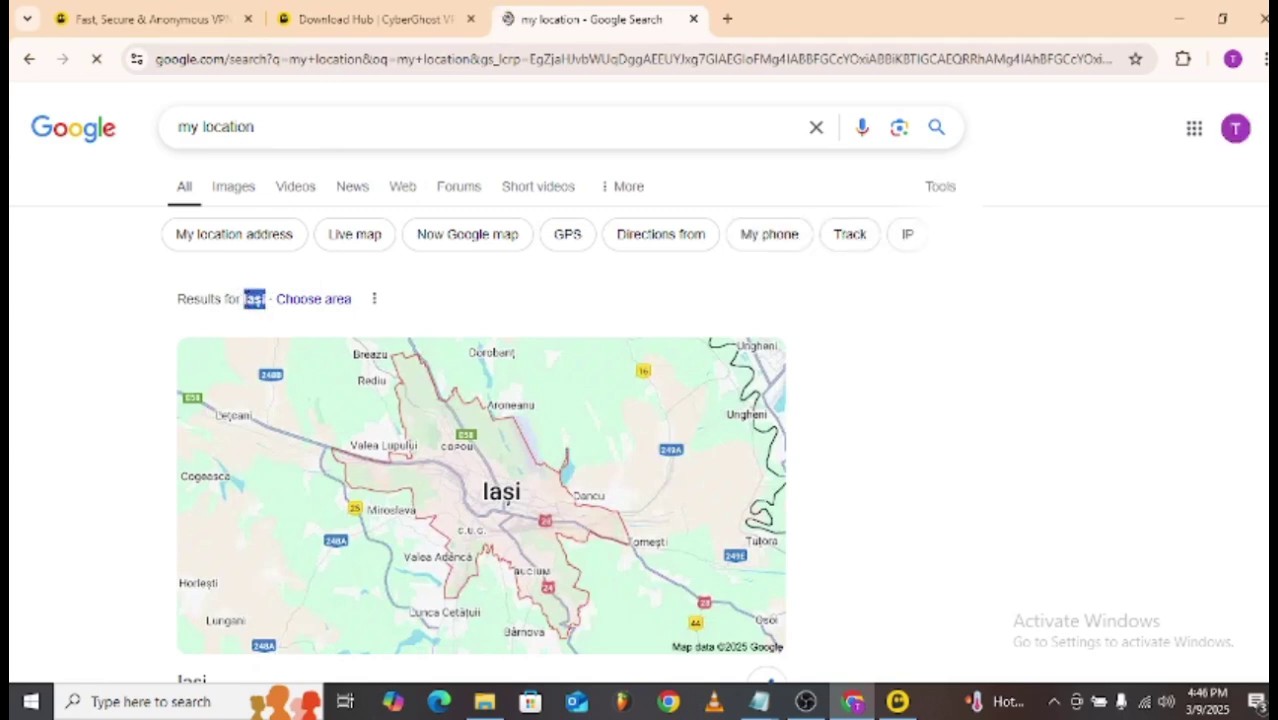
right_click(250, 300)
left_click(285, 322)
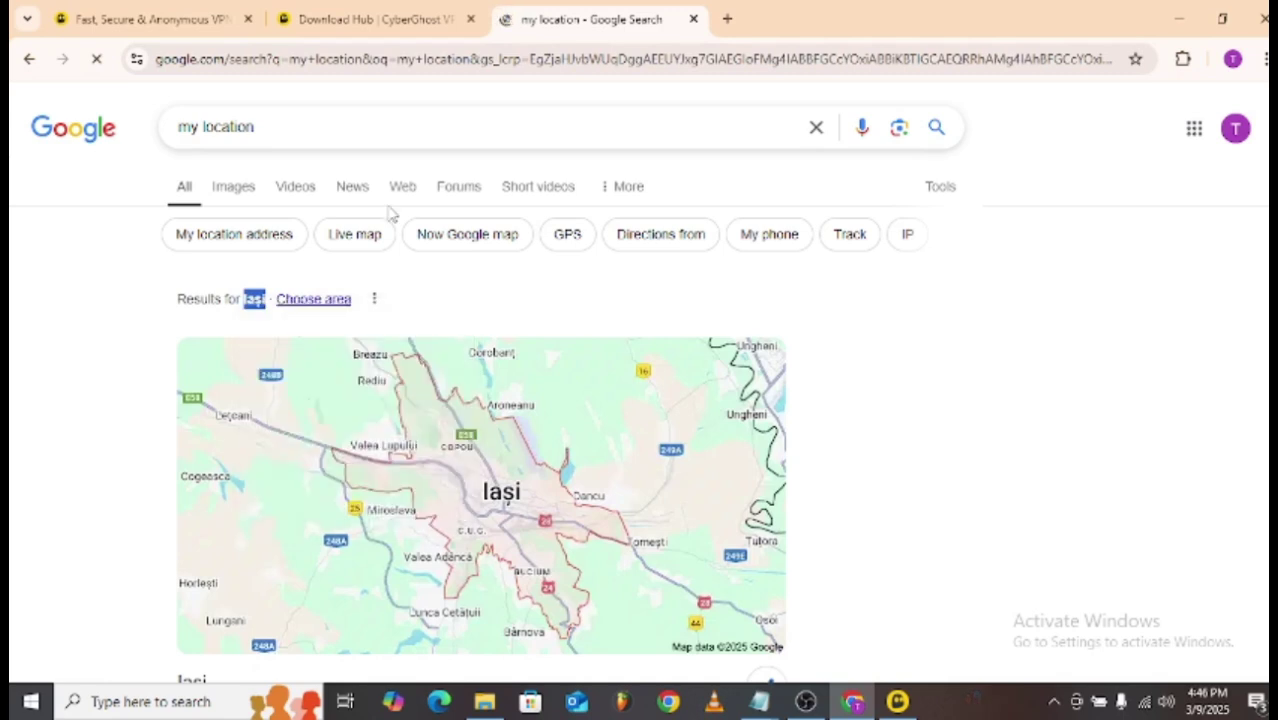
left_click(727, 18)
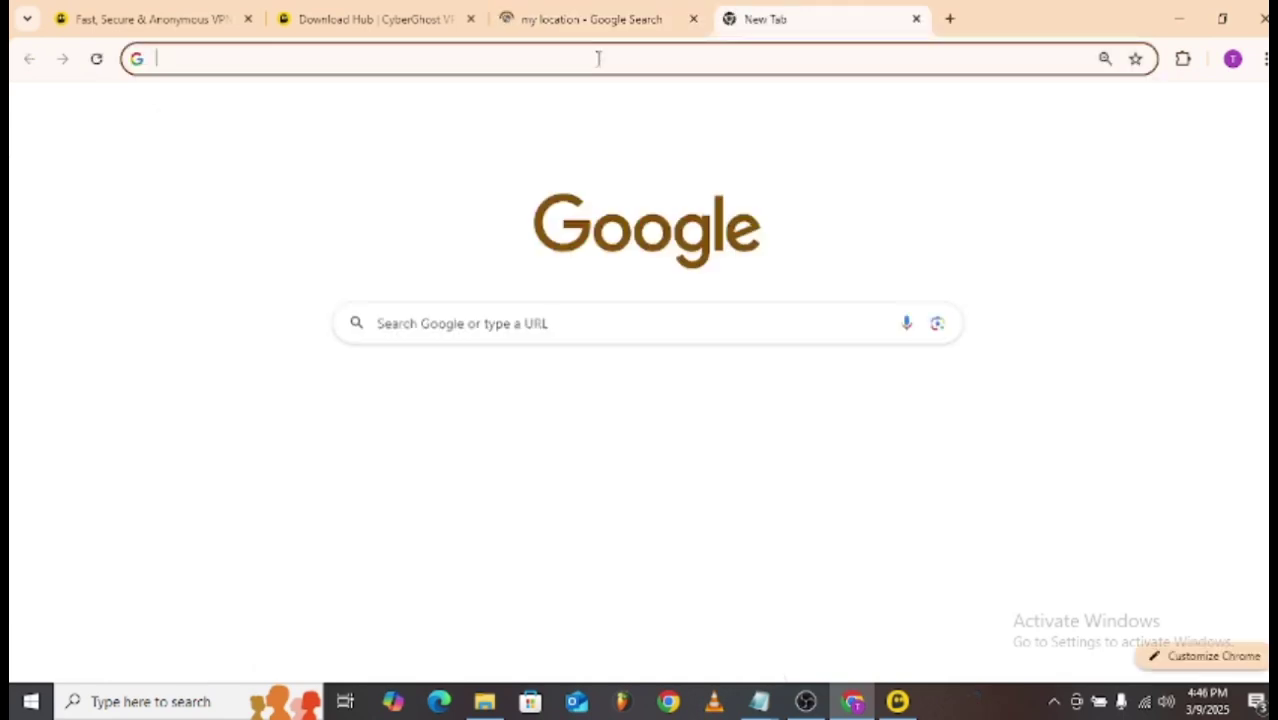
left_click(598, 58)
key("ctrl+v")
key("Return")
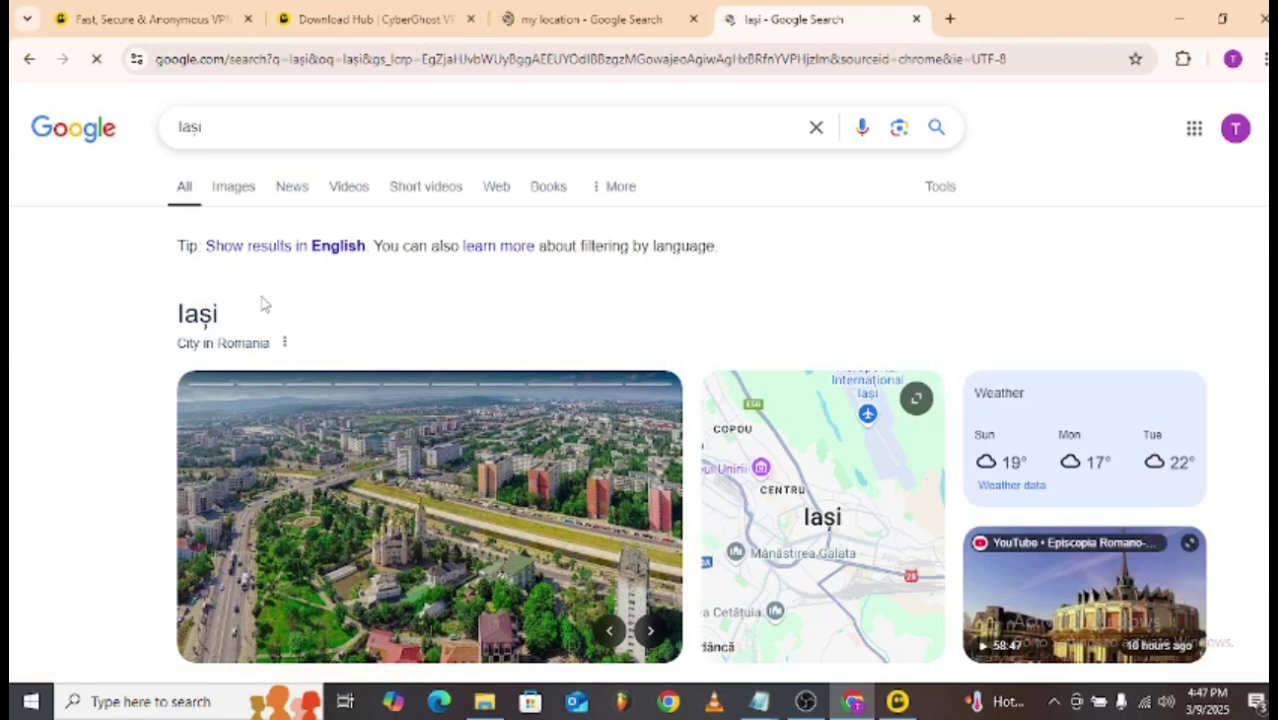
Revisit the "my location" results, recheck the CyberGhost VPN app, and return to the Download Hub page.
left_click(565, 19)
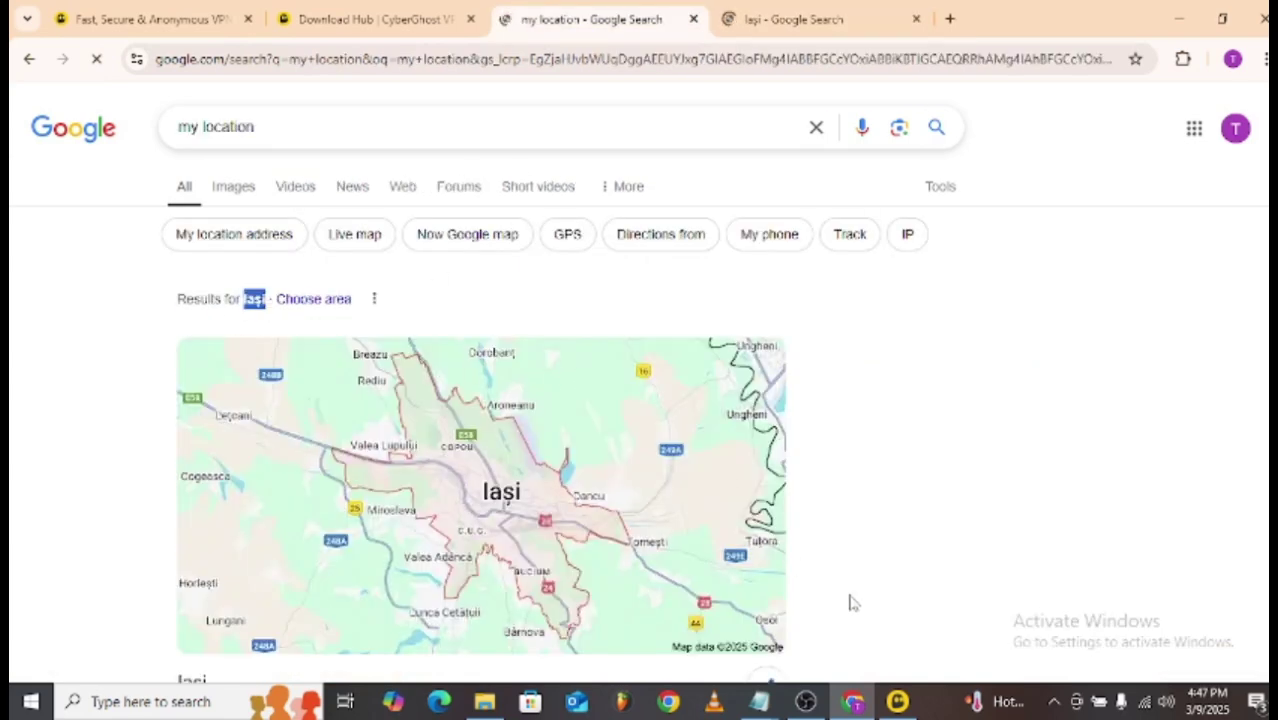
left_click(897, 701)
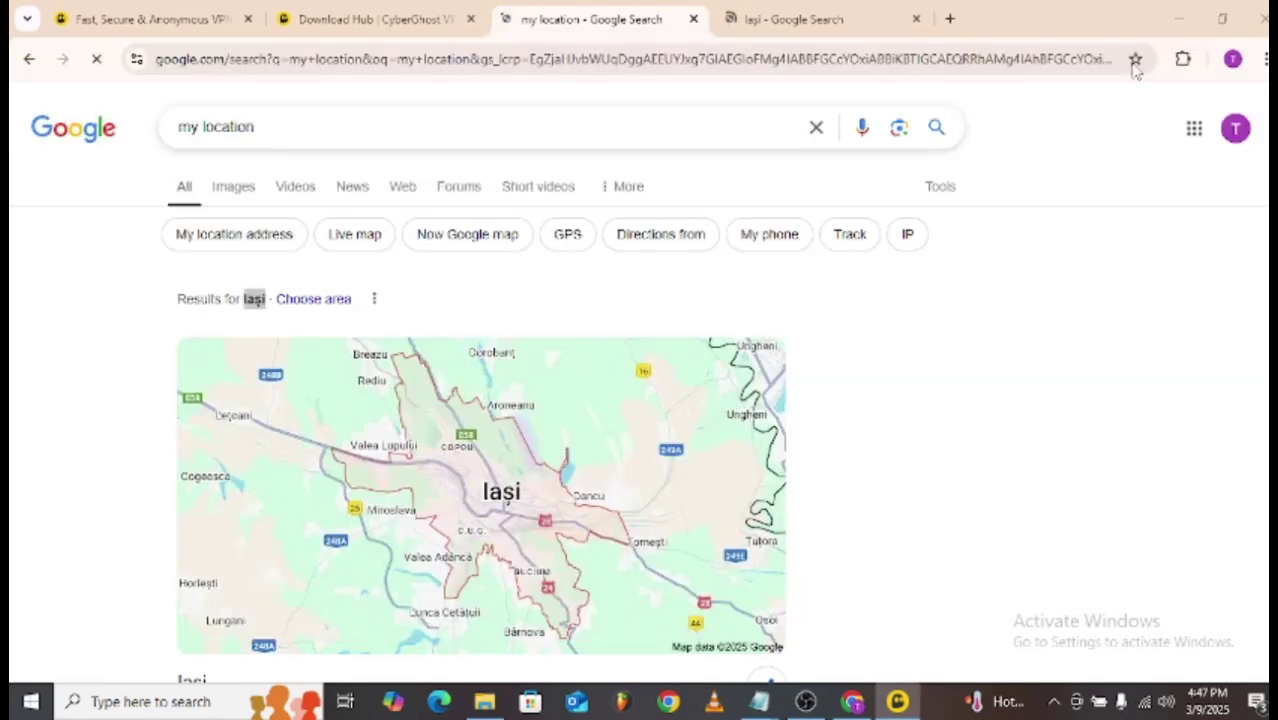
left_click(1140, 55)
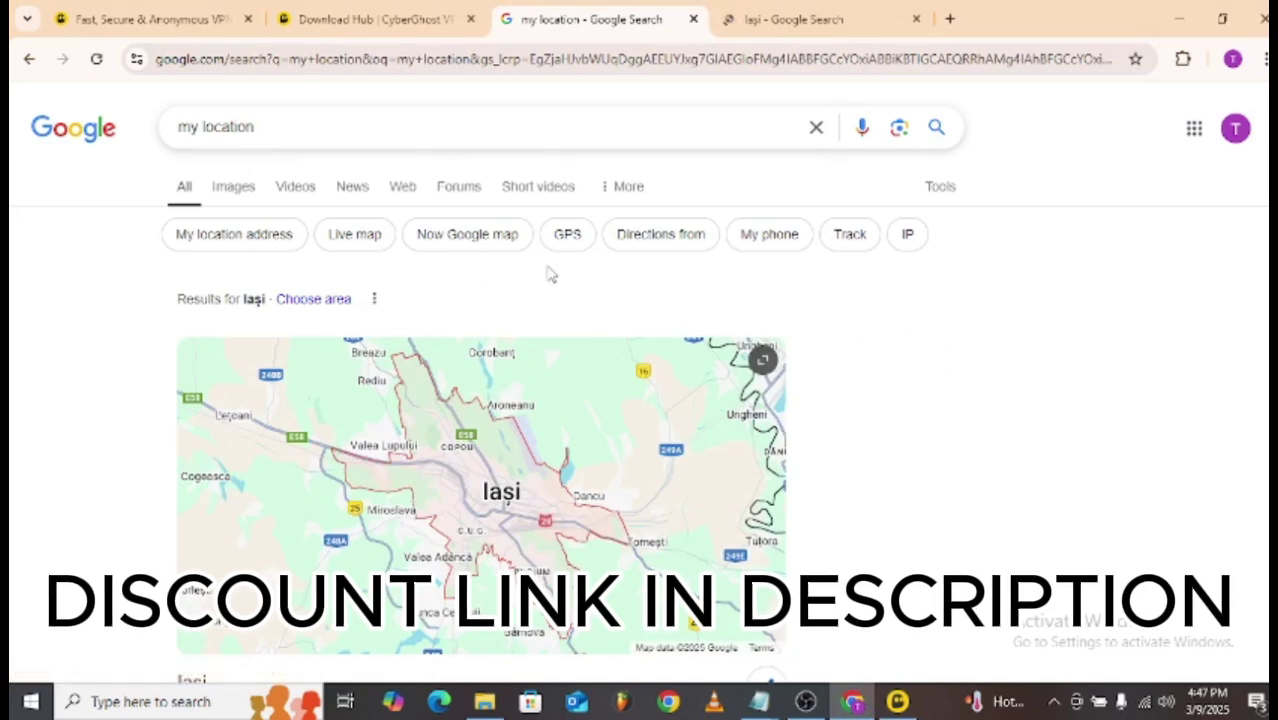
key("ctrl+shift+Tab")
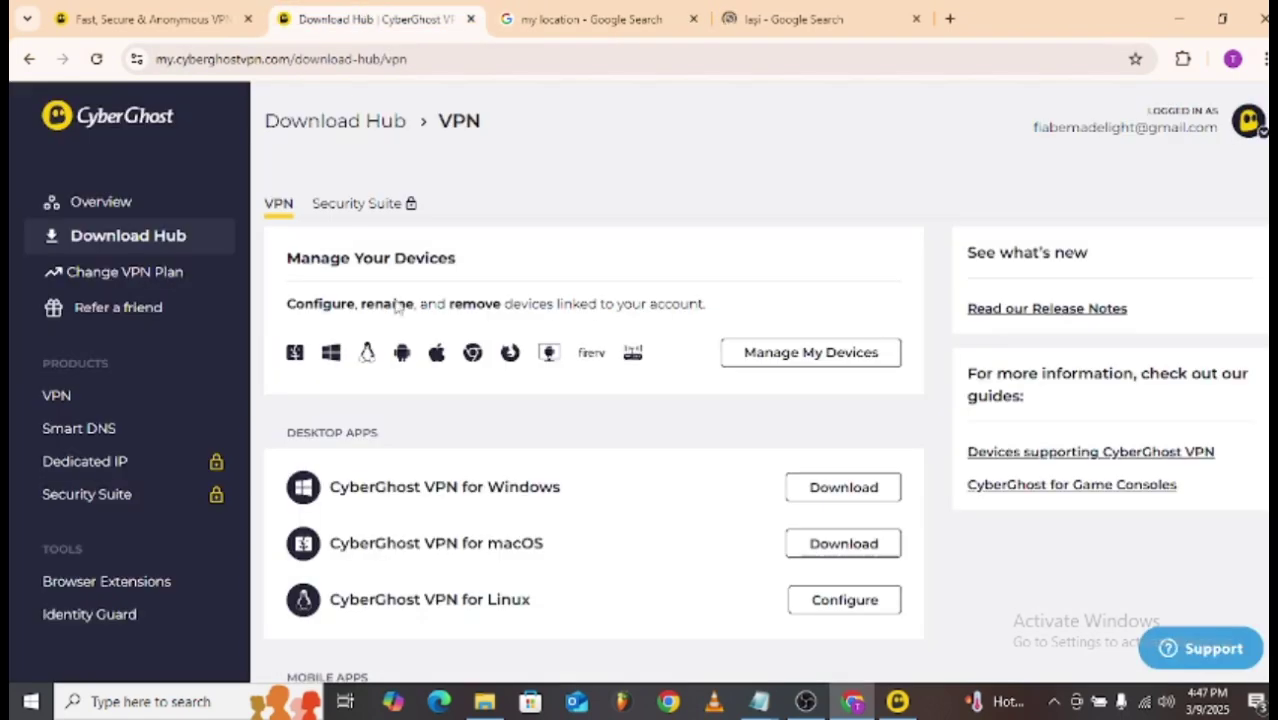